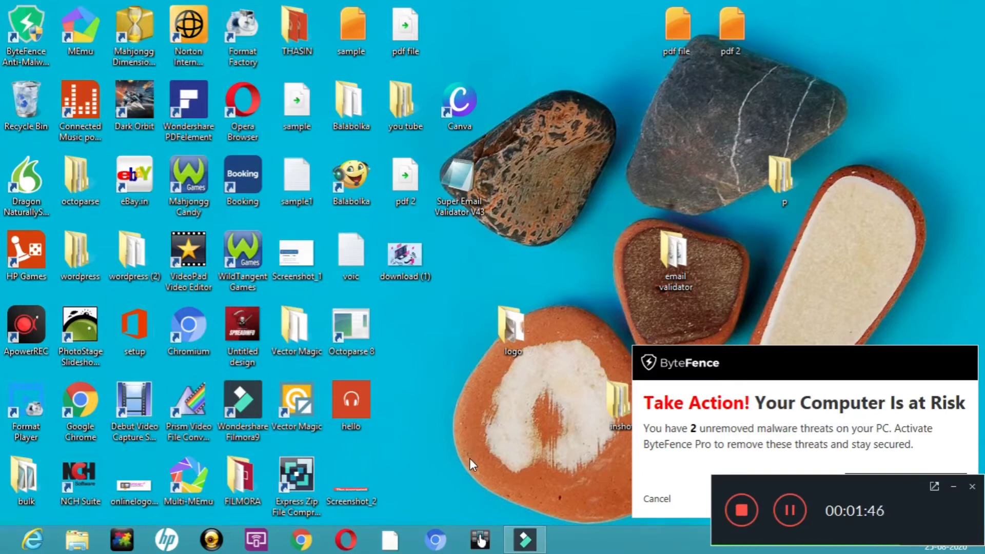
# Restore Chrome and load the Softonic Balabolka download page (balabolka.en.softonic.com/download).
pyautogui.click(301, 539)
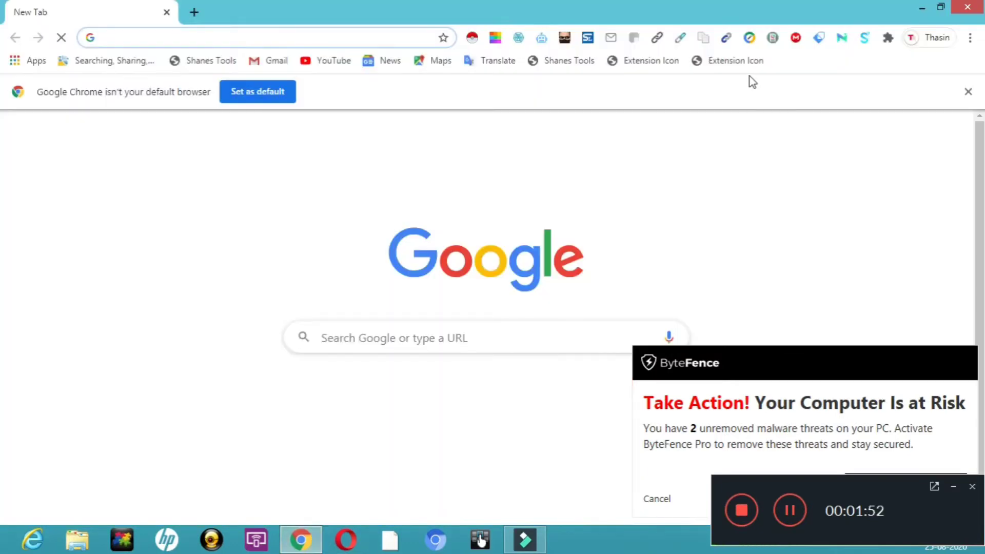
pyautogui.click(919, 8)
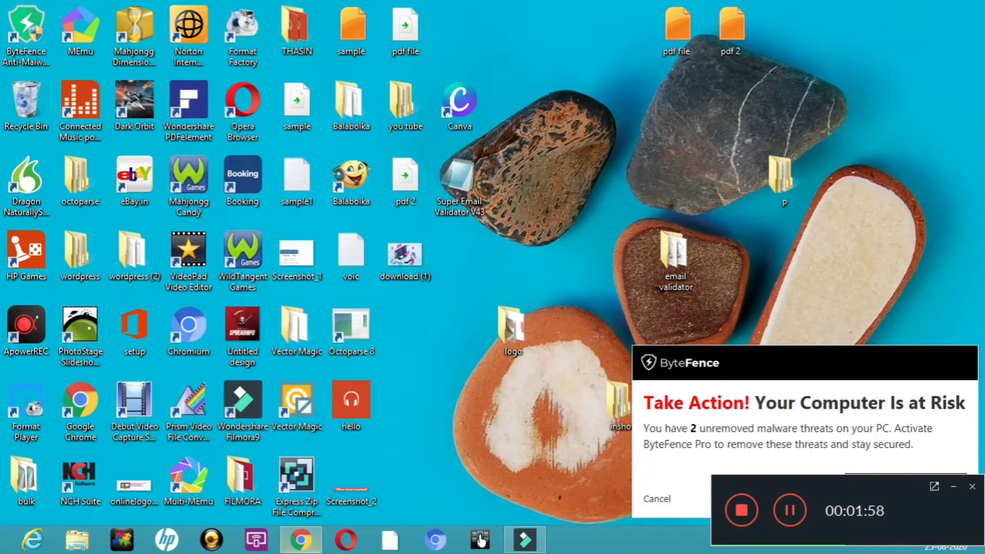
pyautogui.click(298, 548)
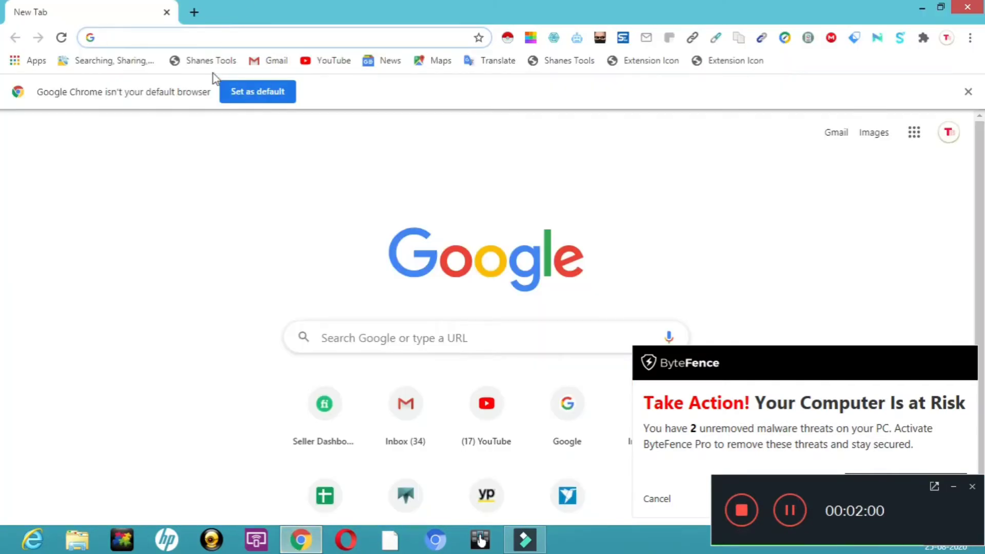
pyautogui.click(221, 32)
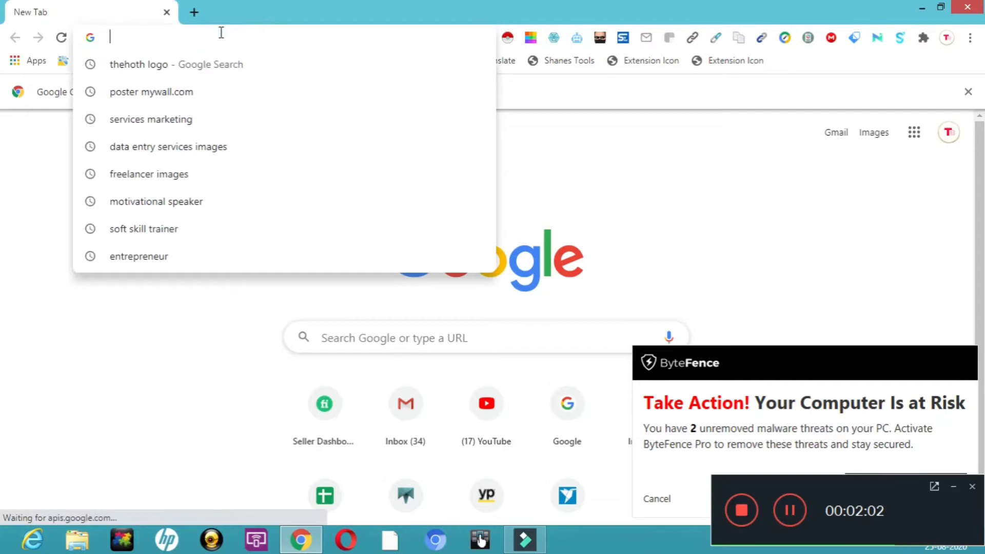
pyautogui.write('balabolka')
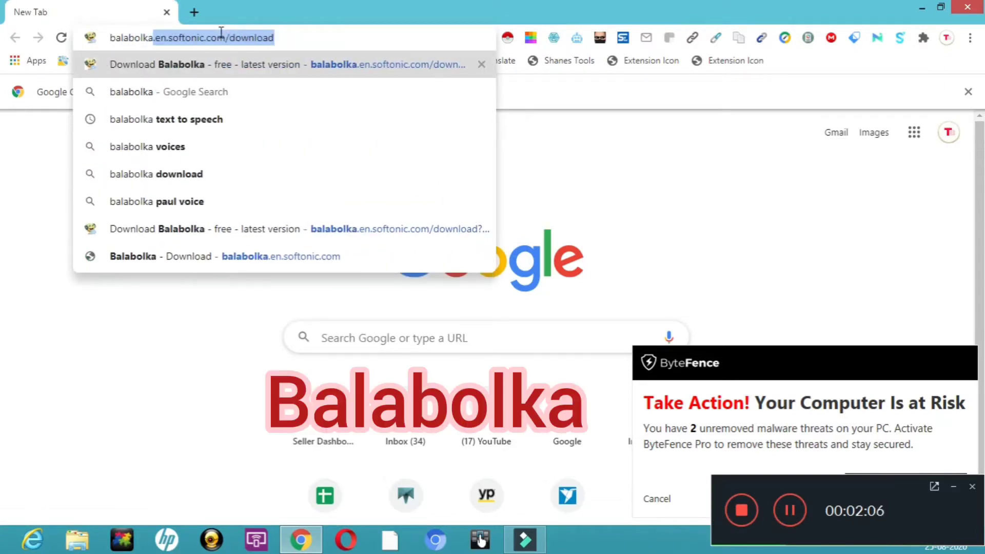
pyautogui.press('Return')
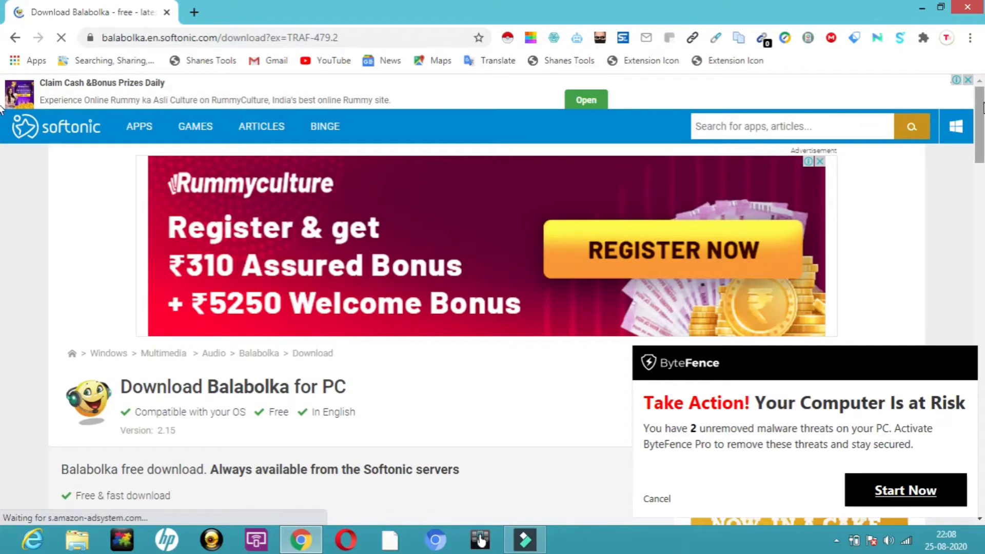
# Scroll down to Balabolka's Free Download button, then minimize Chrome to show the desktop.
pyautogui.scroll(-3, 2, 144)
pyautogui.scroll(-2, 2, 144)
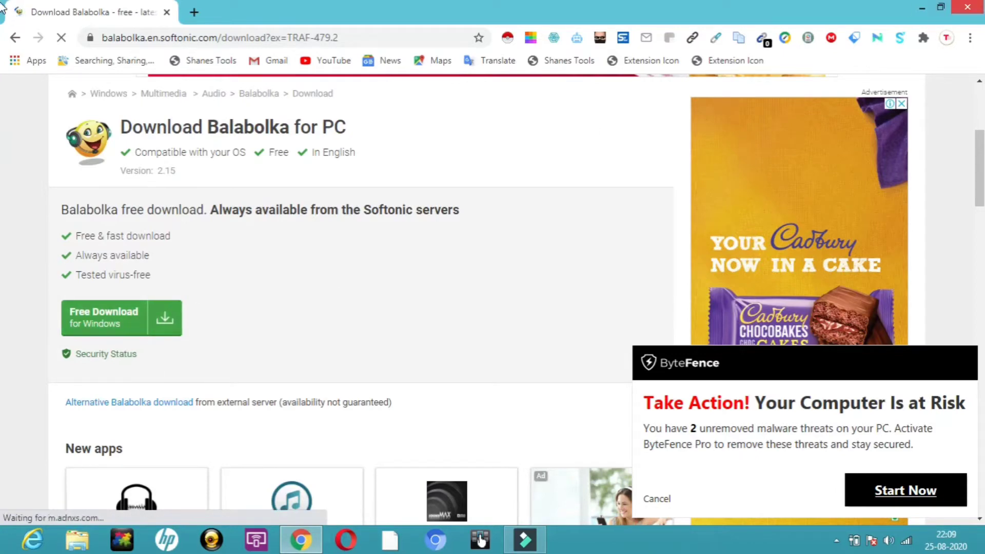
pyautogui.moveTo(925, 11)
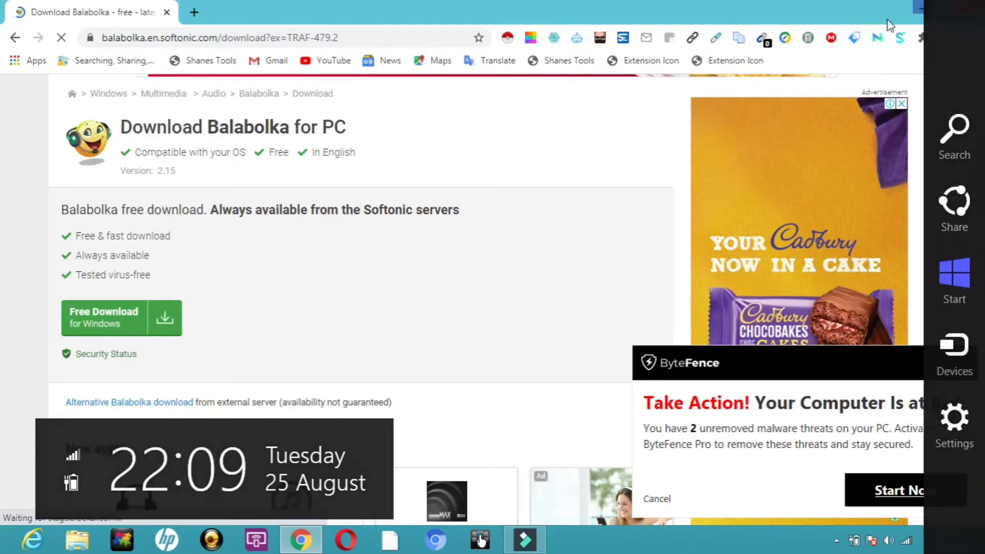
pyautogui.click(921, 10)
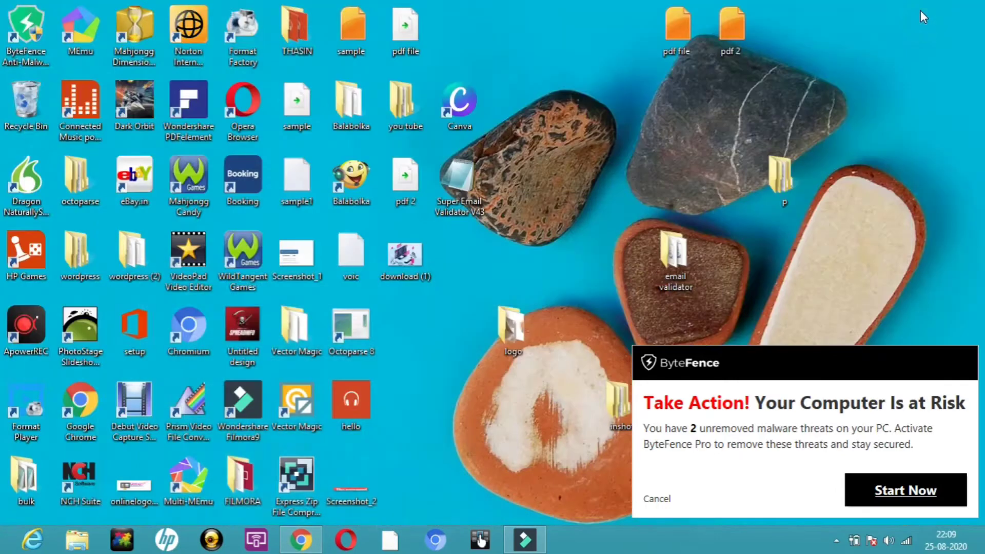
# From File Explorer's Downloads results, go into the extracted Balabolka folder with its 19 items.
pyautogui.click(86, 539)
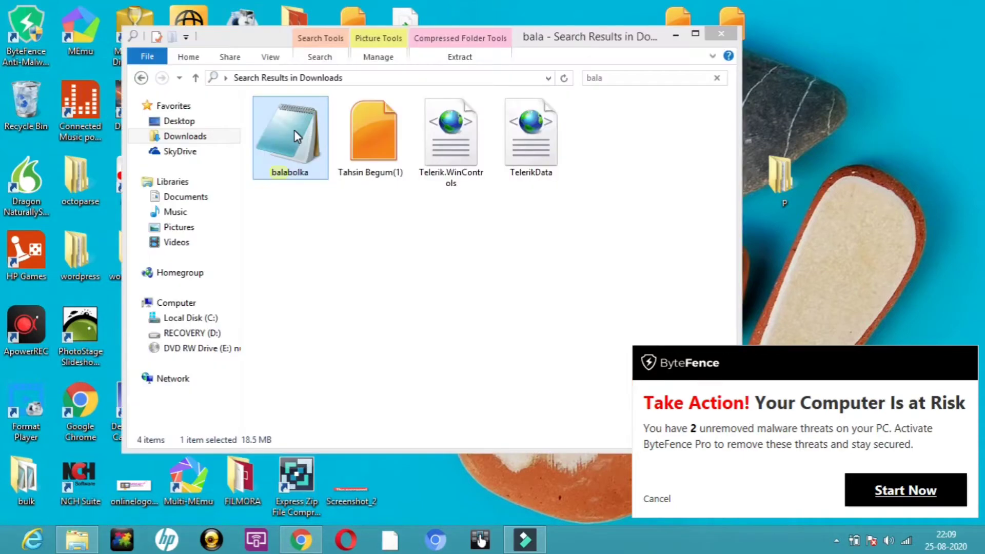
pyautogui.rightClick(294, 131)
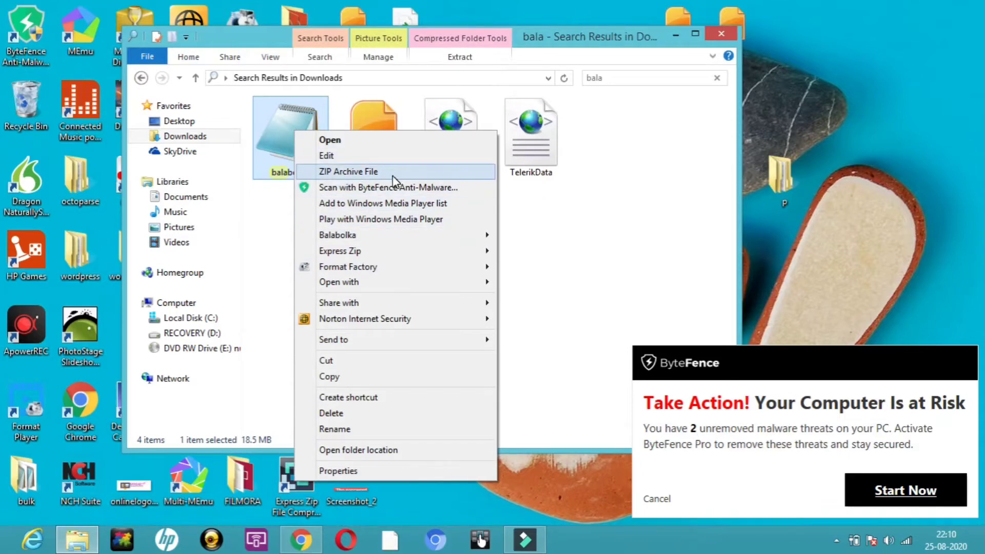
pyautogui.click(655, 186)
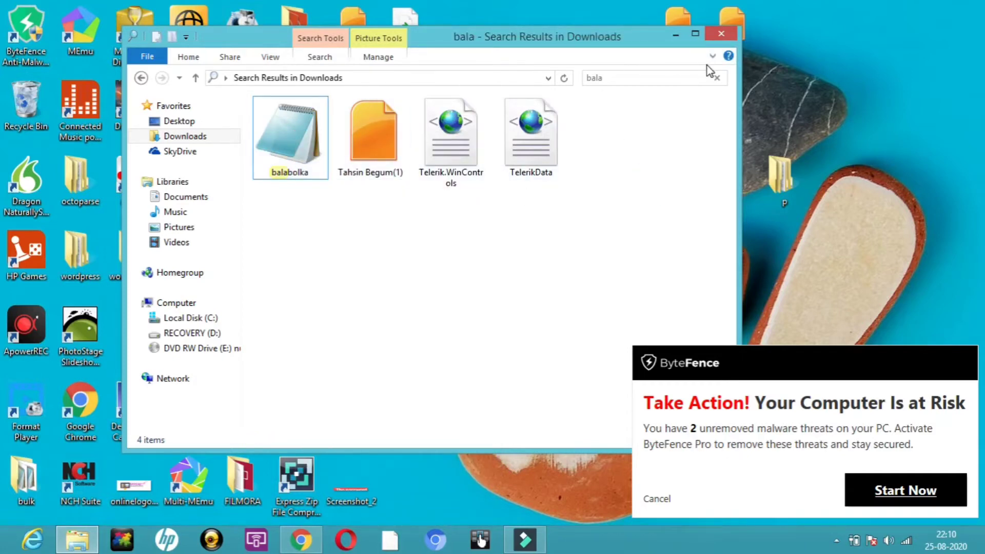
pyautogui.click(719, 33)
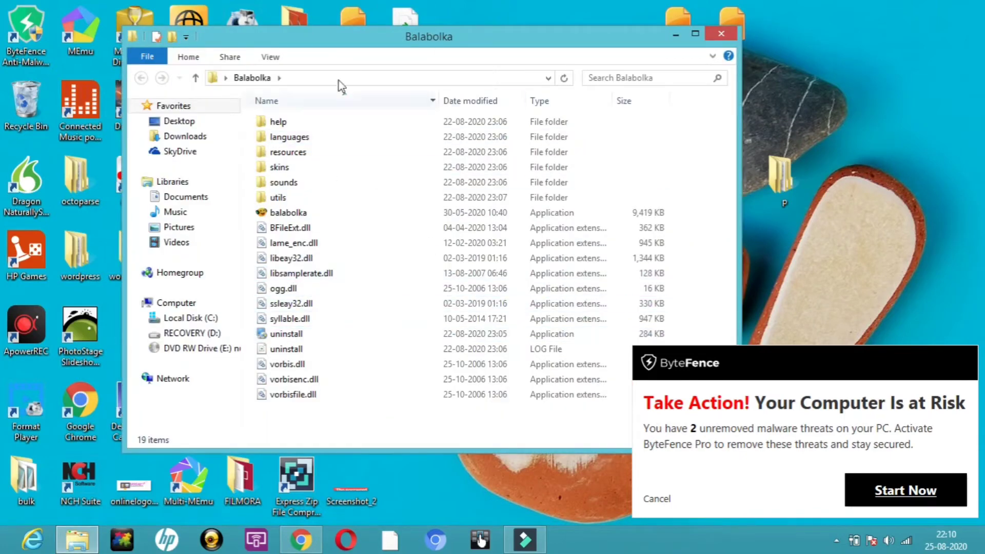
# Run the balabolka application, opening an empty Document1 with the Microsoft David voice.
pyautogui.moveTo(410, 231)
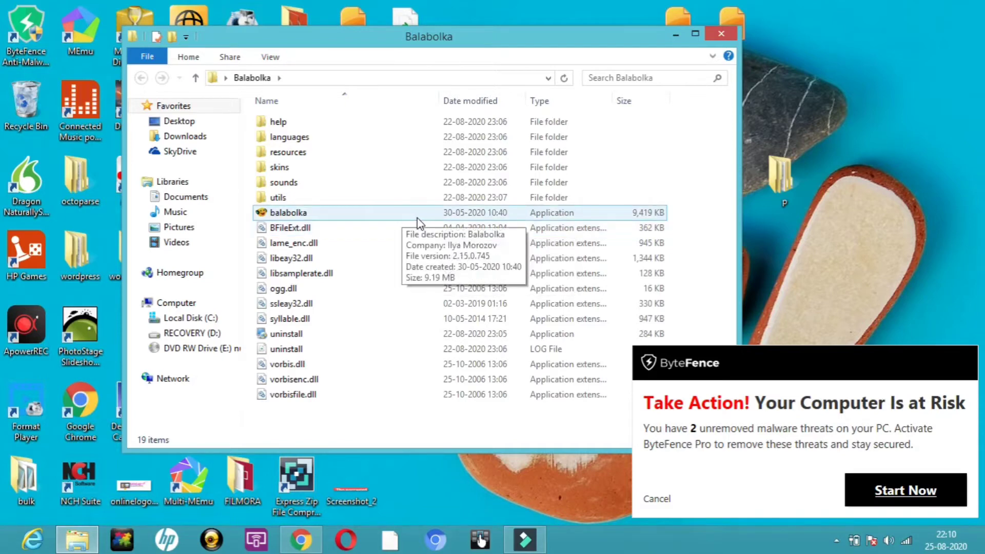
pyautogui.doubleClick(418, 220)
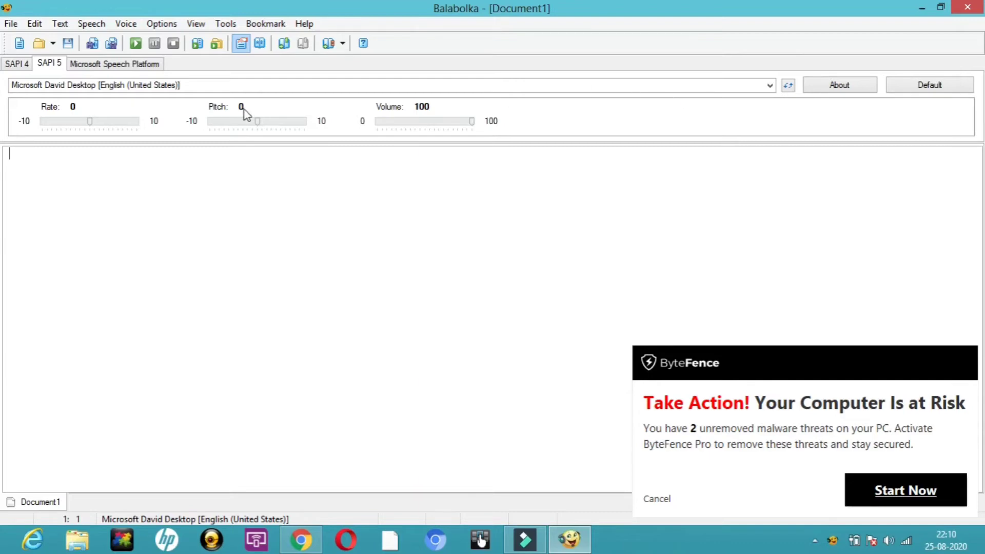
# Type 'hello', 'how are you' and 'I am fine' on separate lines in Document1.
pyautogui.click(55, 162)
pyautogui.write('how ')
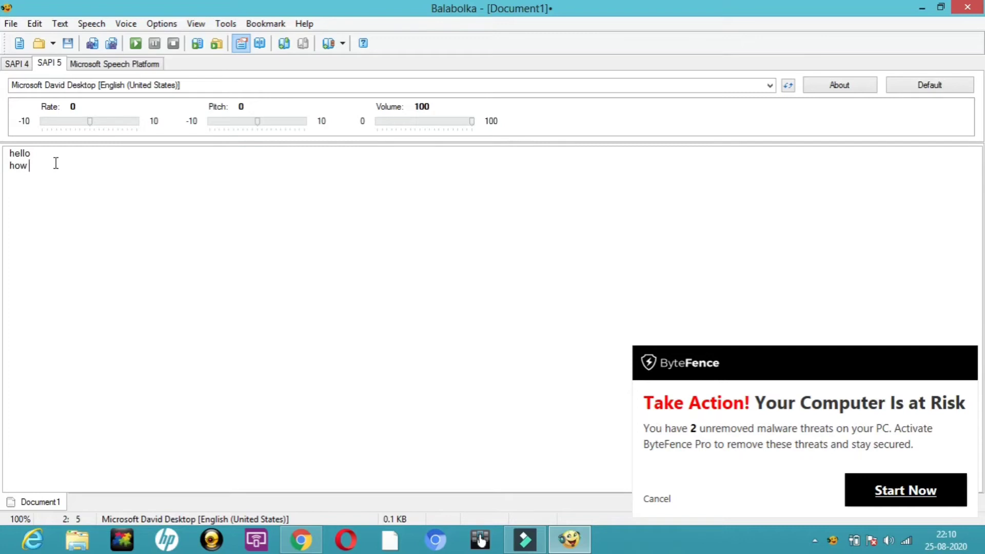
pyautogui.write('are you I')
pyautogui.write(' am fine')
# Play the text with the SAPI 5 voice, then with Samantha on SAPI 4, and return to SAPI 5.
pyautogui.click(134, 43)
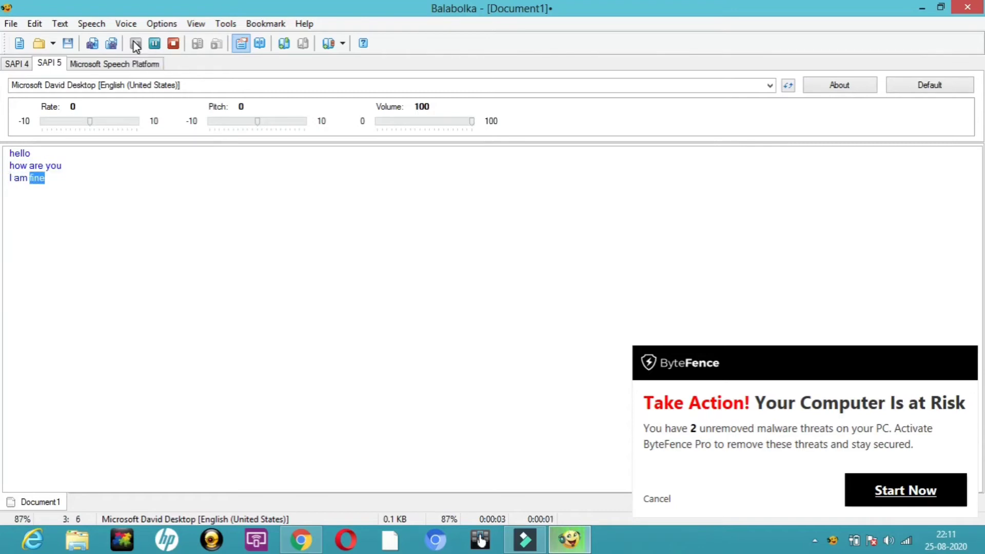
pyautogui.click(22, 62)
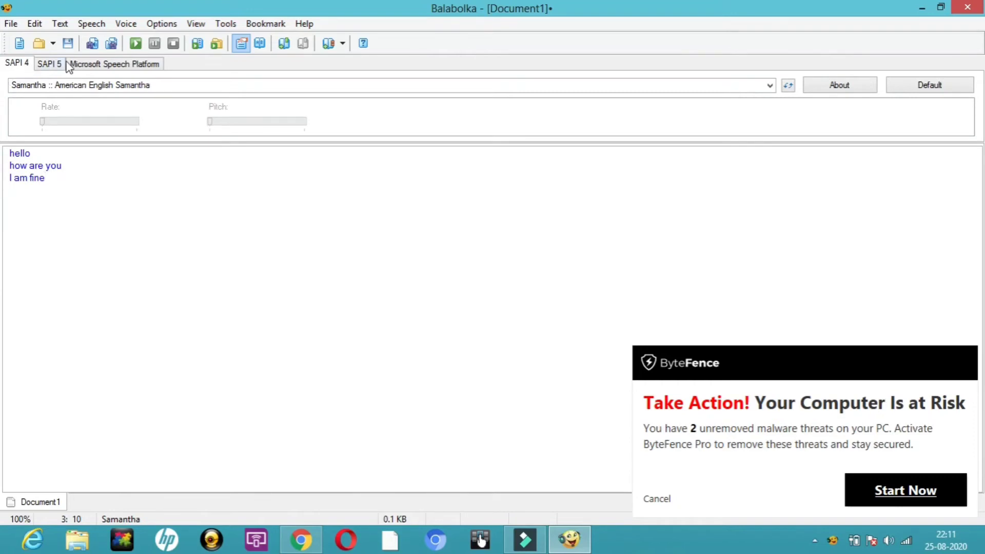
pyautogui.click(136, 44)
pyautogui.click(56, 64)
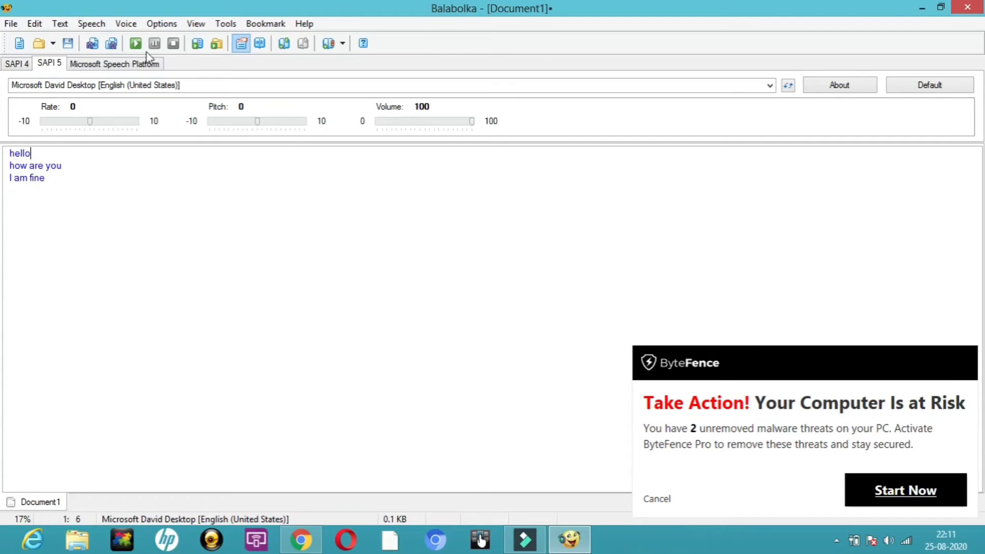
pyautogui.click(69, 195)
# Save the spoken text to the Desktop as Wave audio file '1'.
pyautogui.click(91, 42)
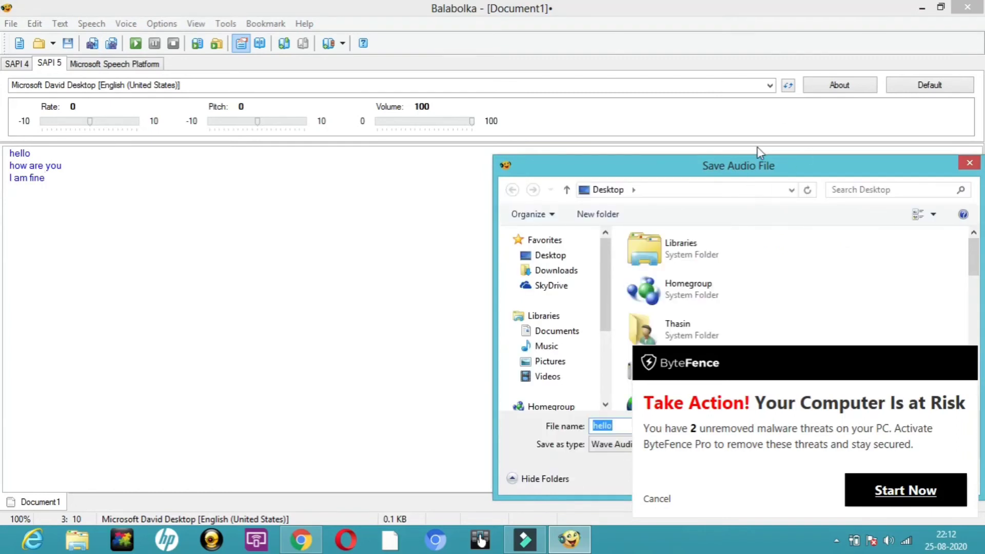
pyautogui.moveTo(747, 162)
pyautogui.mouseDown()
pyautogui.moveTo(340, 155)
pyautogui.moveTo(380, 97)
pyautogui.mouseUp()
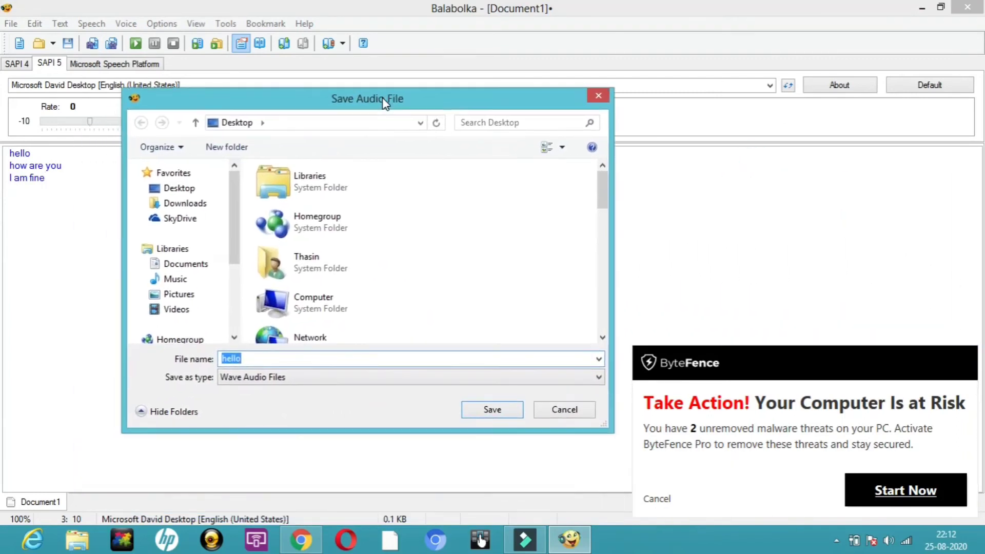
pyautogui.click(186, 193)
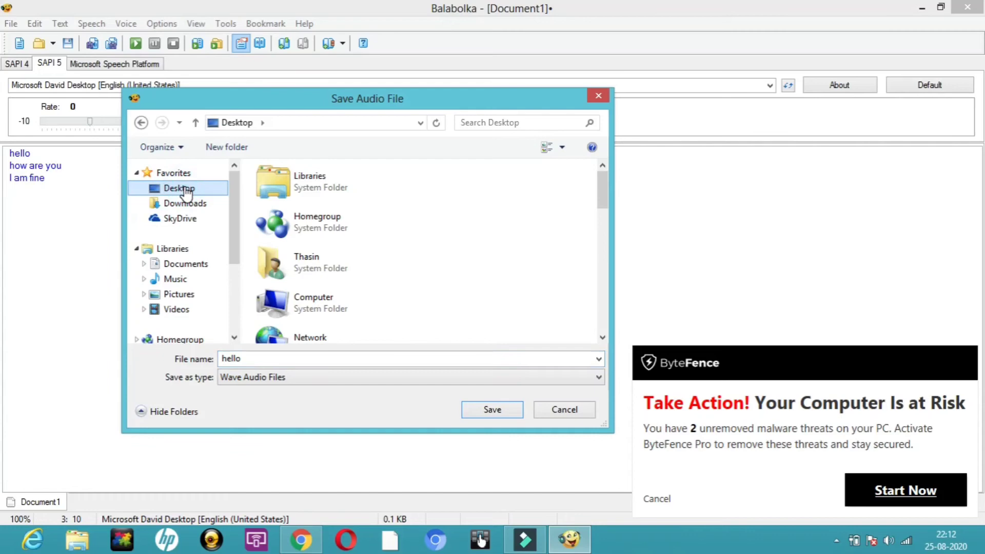
pyautogui.doubleClick(262, 358)
pyautogui.press('BackSpace')
pyautogui.write('1')
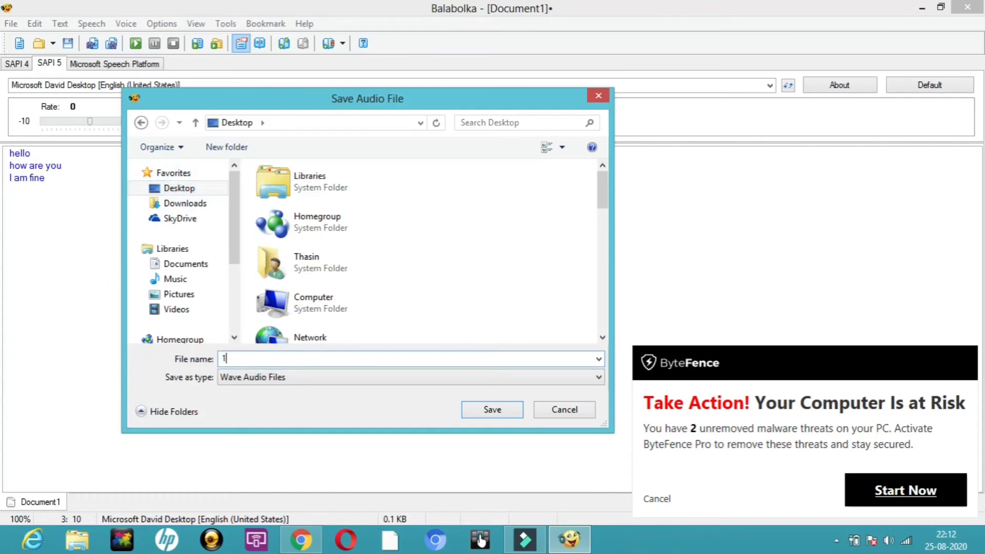
pyautogui.click(487, 409)
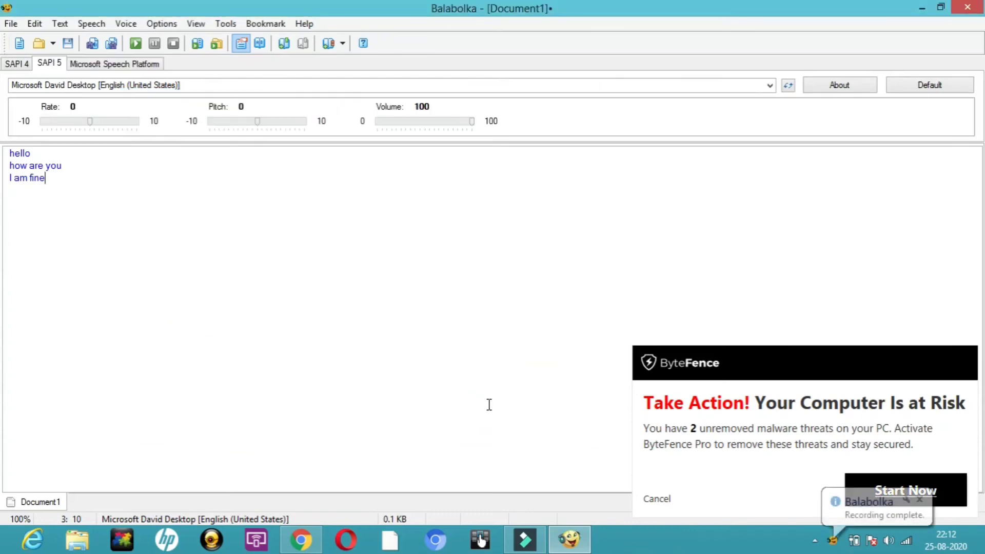
# Minimize Balabolka to reveal the new audio file '1' on the desktop.
pyautogui.click(920, 10)
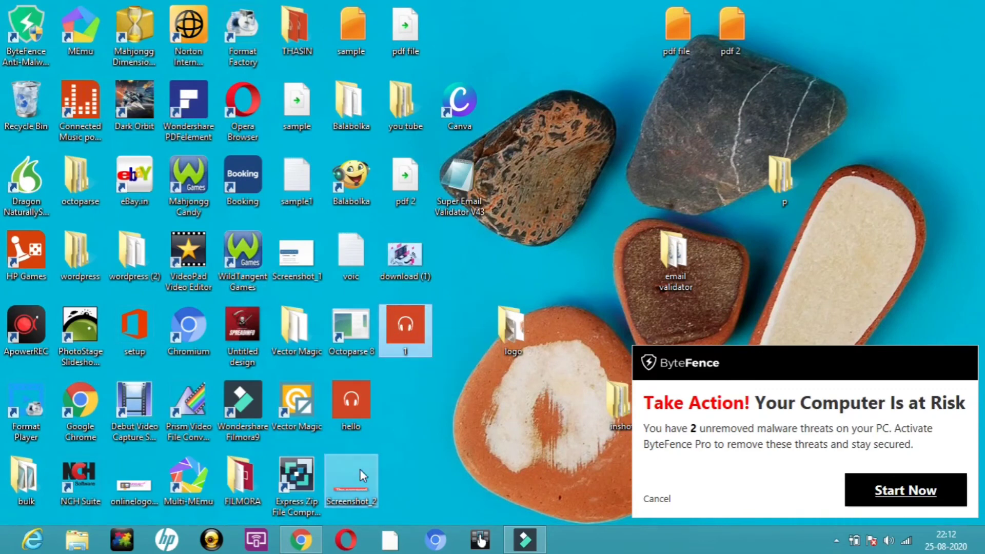
pyautogui.click(297, 540)
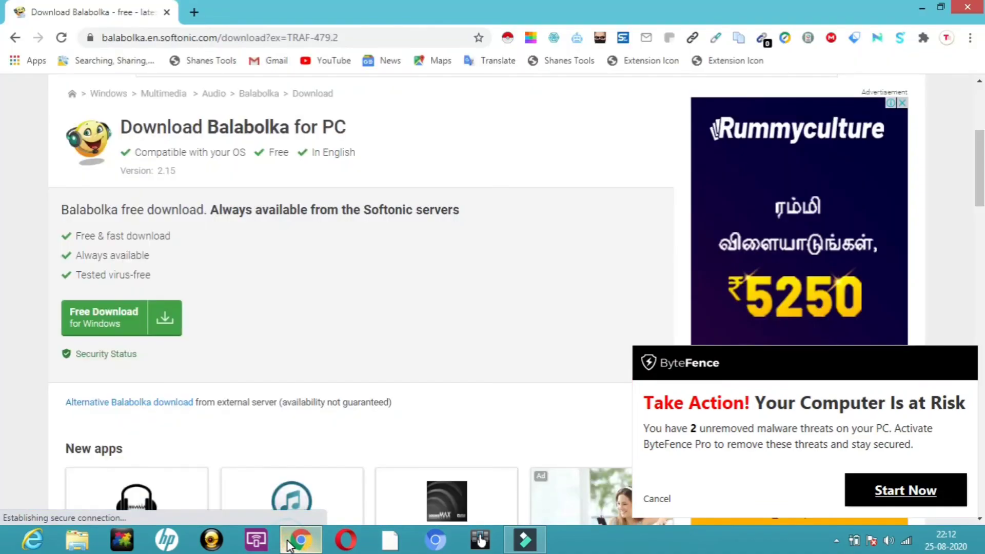